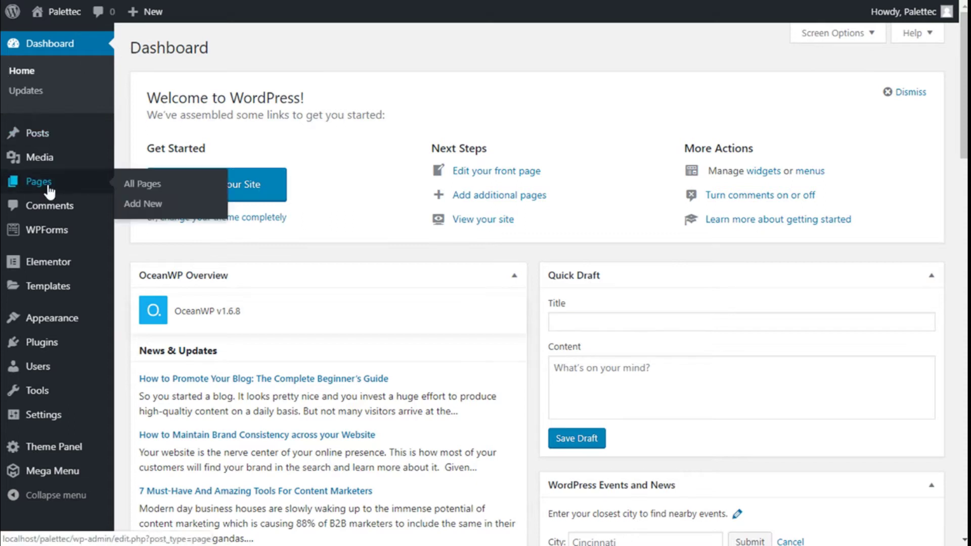
# Open the All Pages list from the Pages menu in the admin sidebar
pyautogui.click(144, 187)
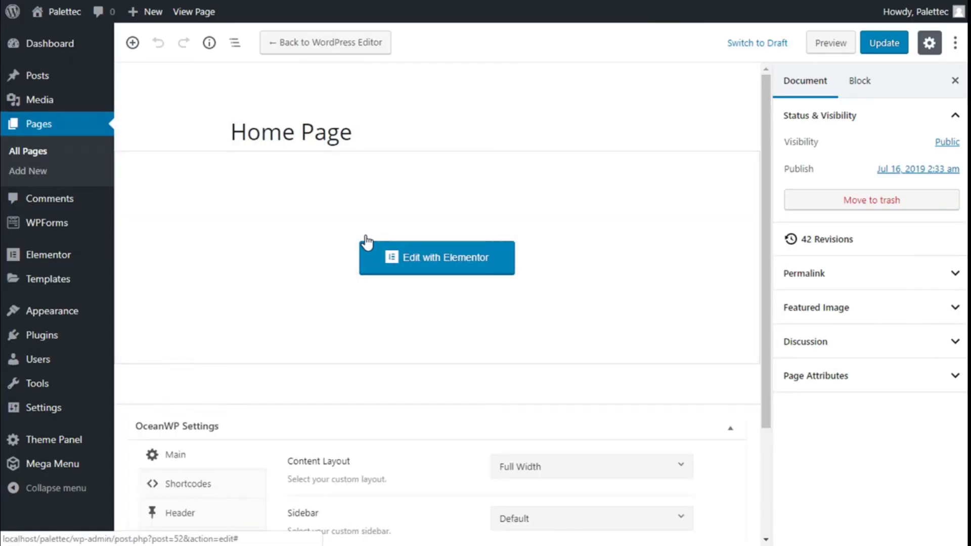
# Set Display Top Bar to Enable in the Home Page's OceanWP Header settings and update the page
pyautogui.scroll(-3, 361, 244)
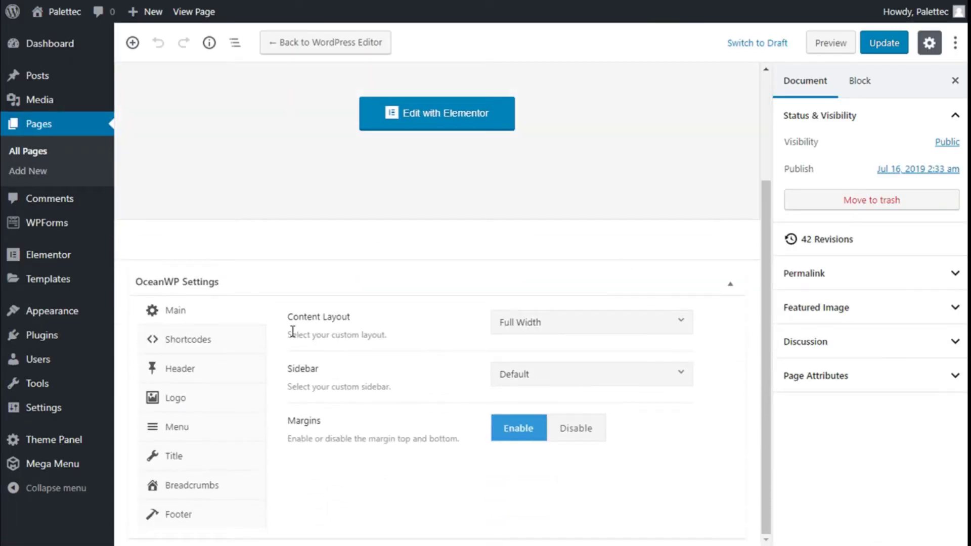
pyautogui.click(168, 374)
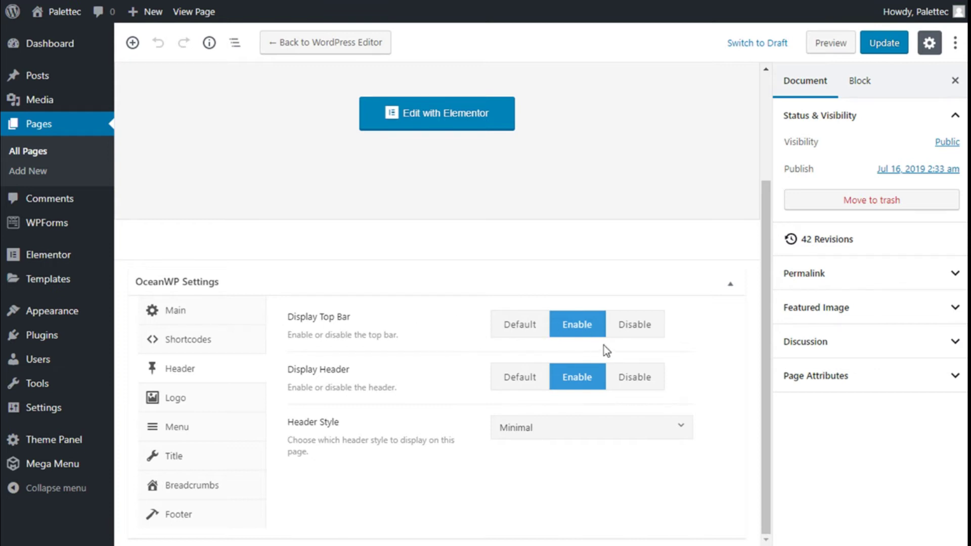
pyautogui.click(640, 331)
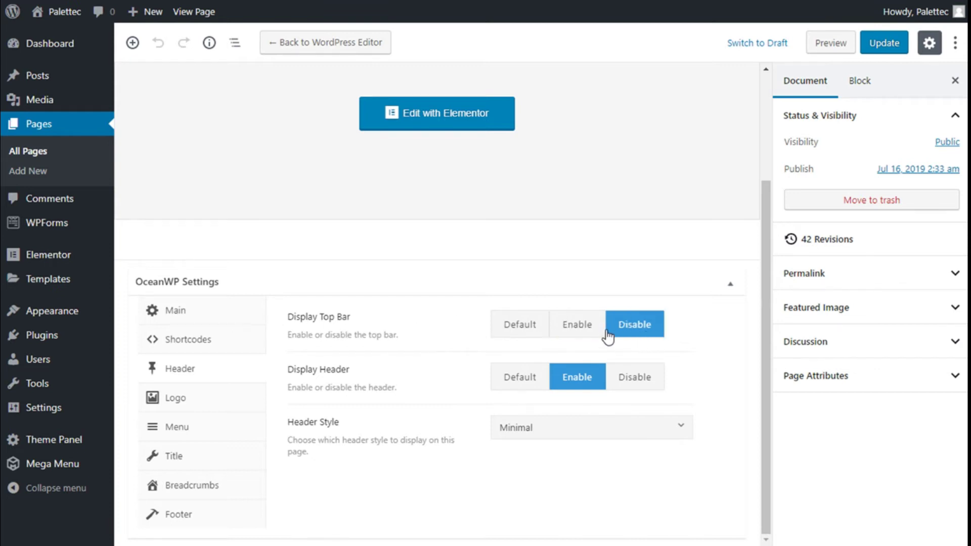
pyautogui.click(576, 328)
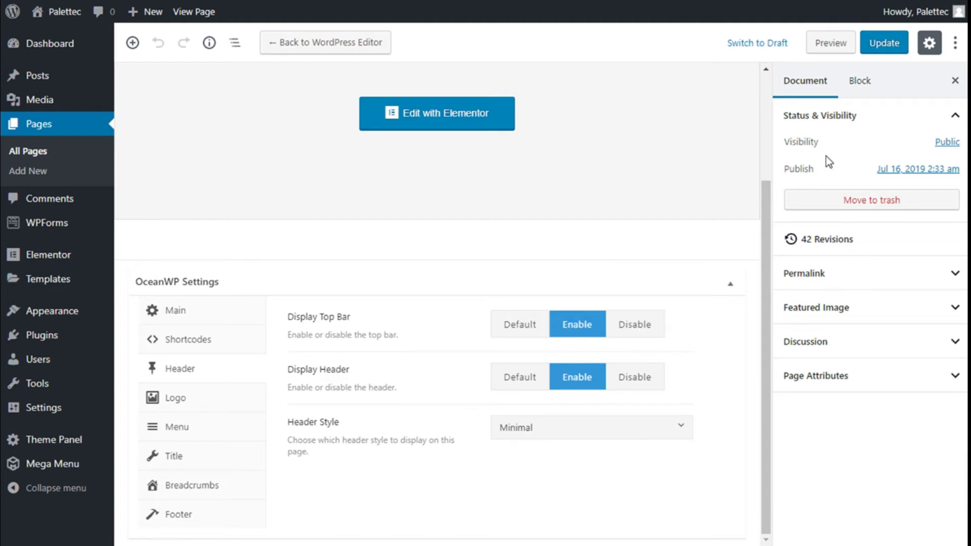
pyautogui.click(879, 45)
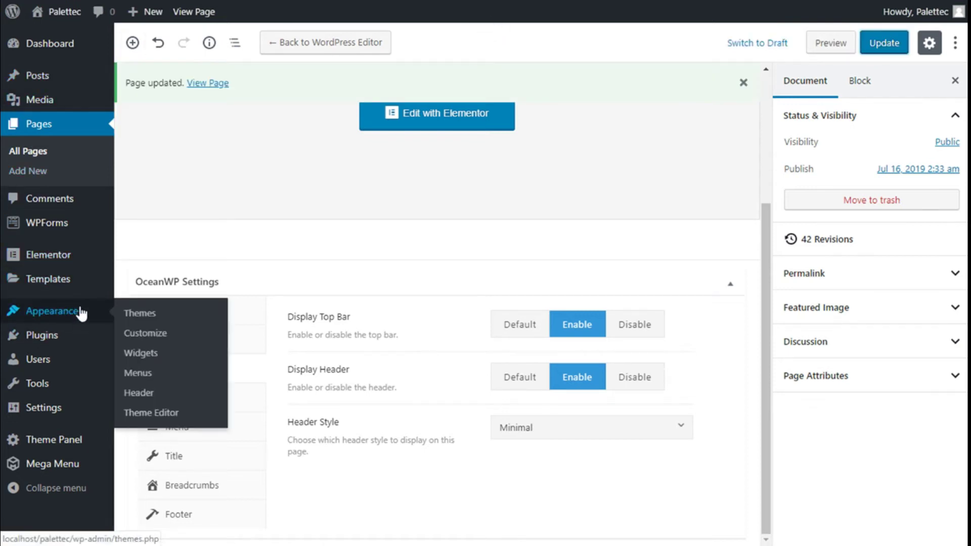
pyautogui.click(147, 334)
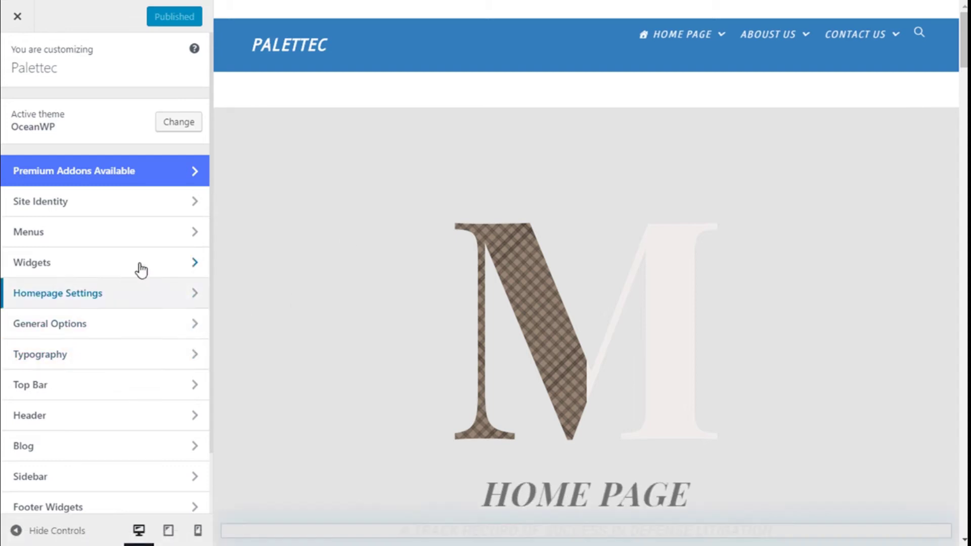
# Open the Customizer's Top Bar > Social section
pyautogui.scroll(-2, 150, 282)
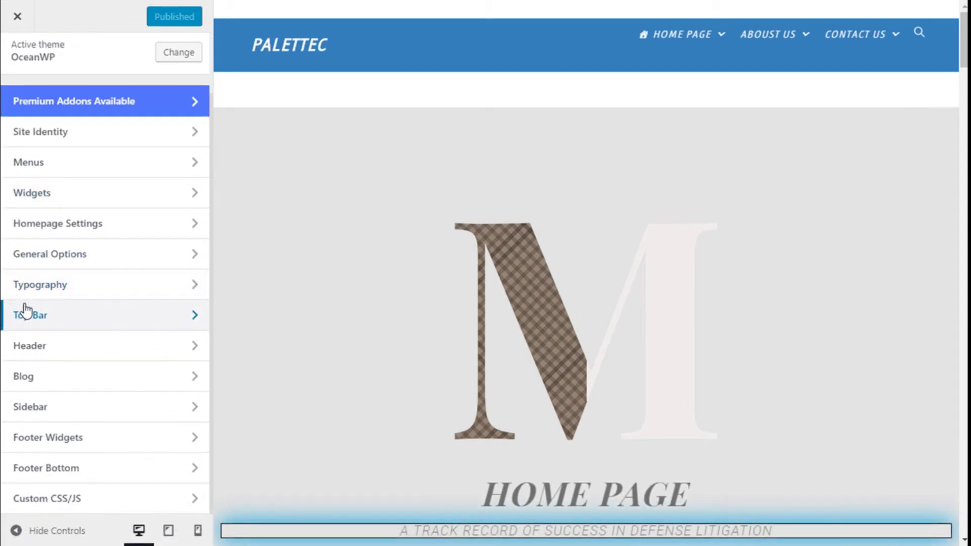
pyautogui.click(204, 317)
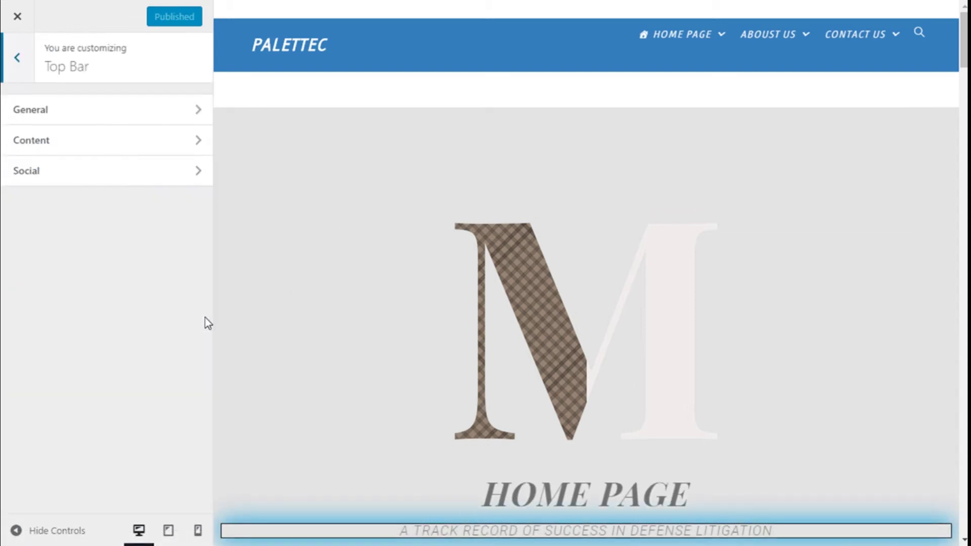
pyautogui.click(195, 178)
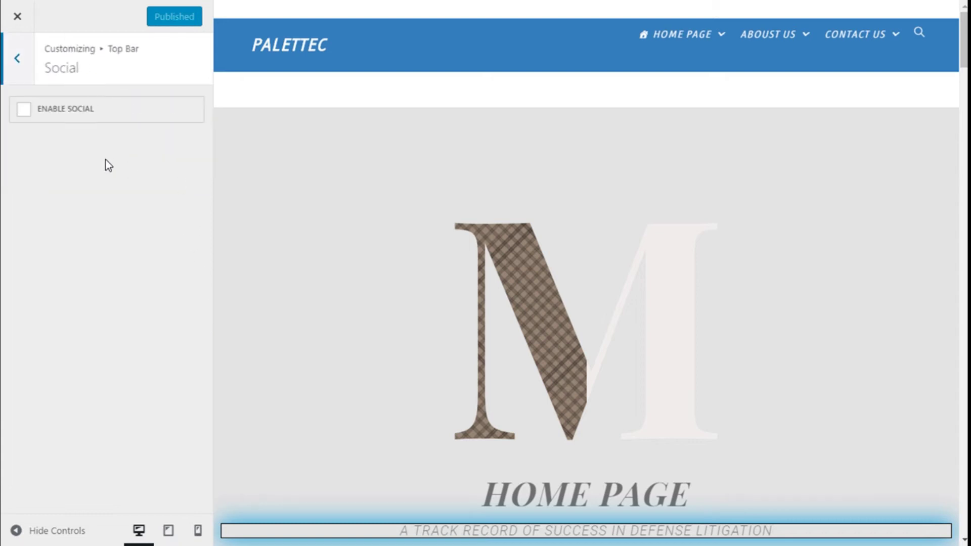
# Enable top bar social icons, keeping Social Link Target on New Window
pyautogui.click(24, 109)
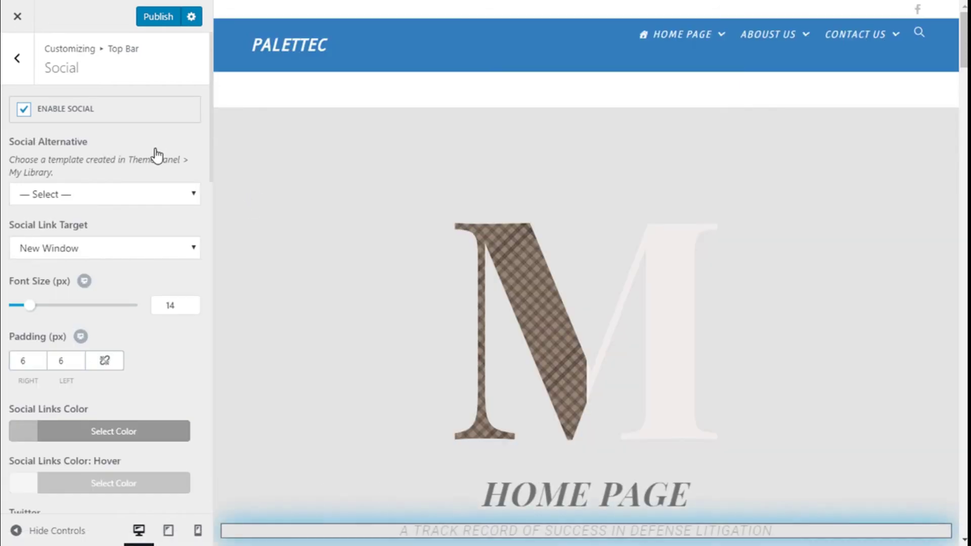
pyautogui.click(108, 193)
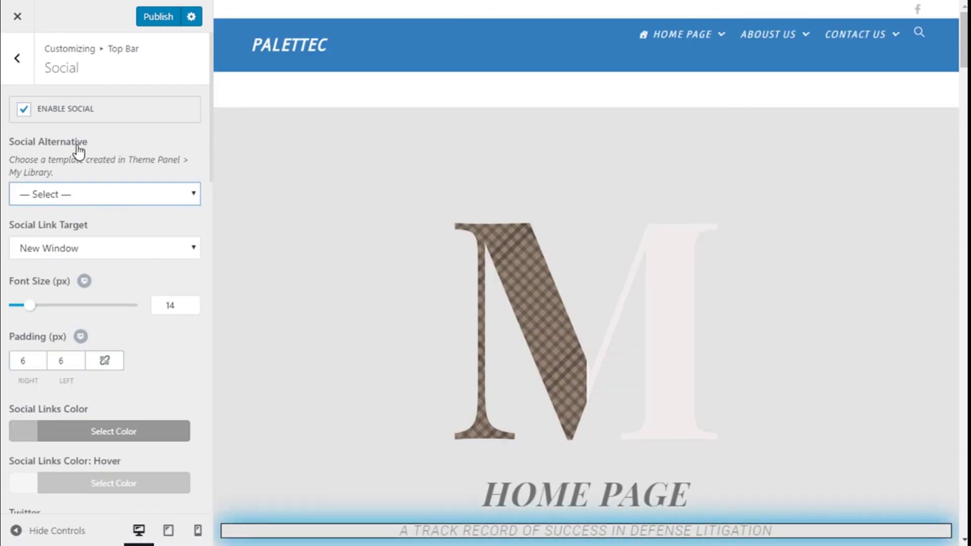
pyautogui.scroll(-3, 120, 180)
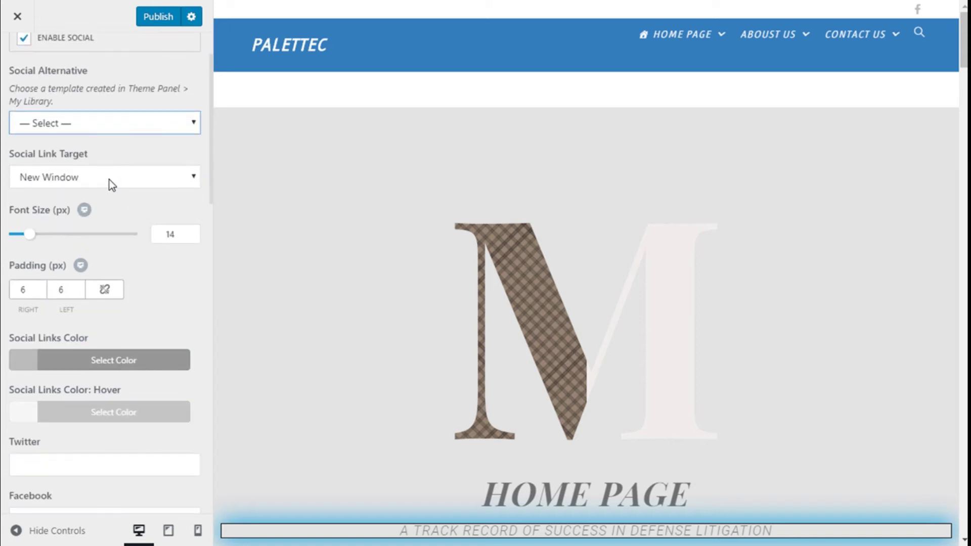
pyautogui.click(112, 185)
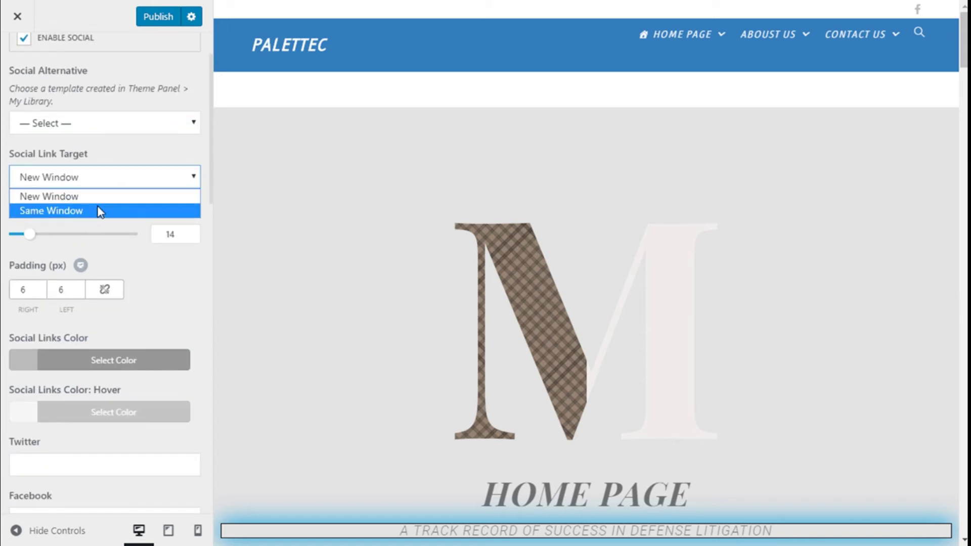
pyautogui.click(61, 199)
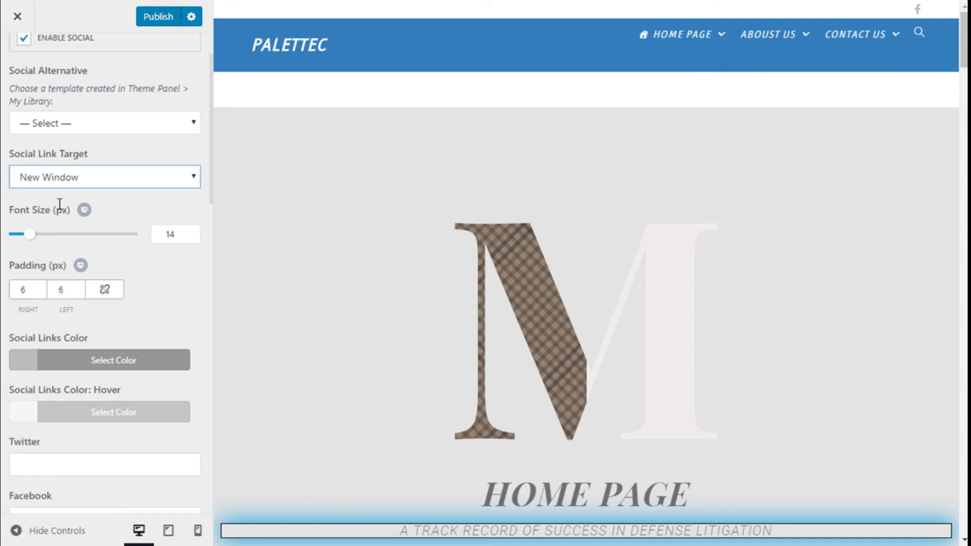
# Set the social icon font size to 14 and the right padding to 6
pyautogui.moveTo(31, 234)
pyautogui.mouseDown()
pyautogui.moveTo(57, 237)
pyautogui.moveTo(16, 243)
pyautogui.moveTo(25, 238)
pyautogui.mouseUp()
pyautogui.click(171, 234)
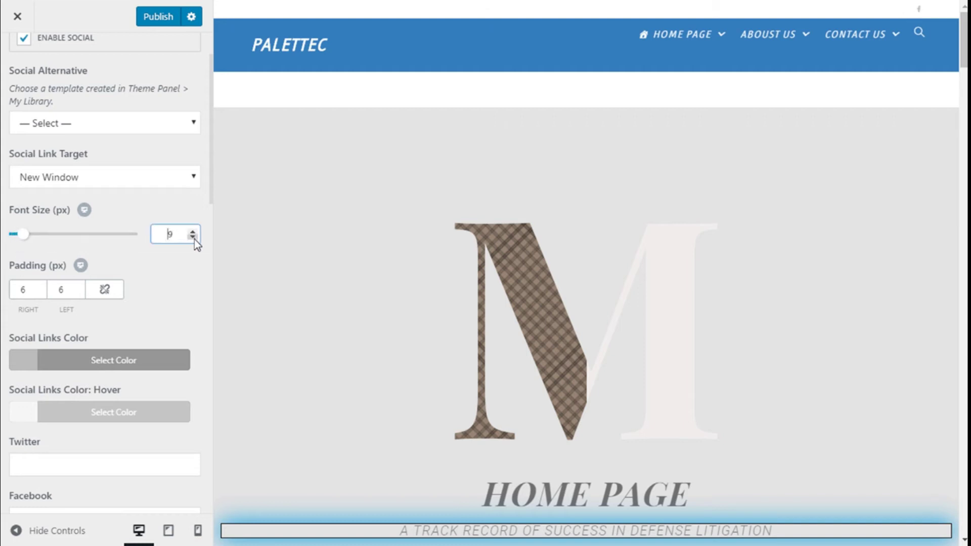
pyautogui.press('BackSpace')
pyautogui.write('0')
pyautogui.press('BackSpace')
pyautogui.write('14')
pyautogui.click(29, 282)
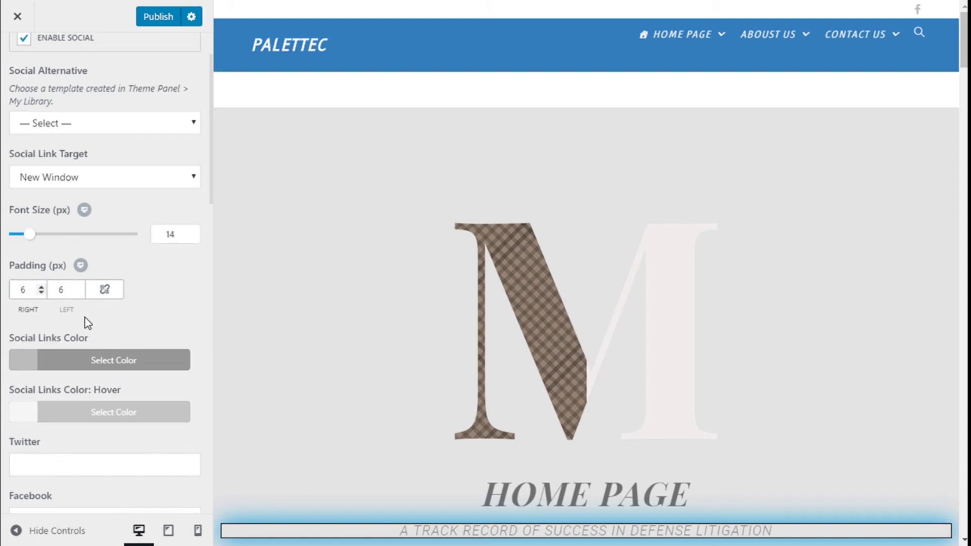
pyautogui.press('BackSpace')
pyautogui.write('6')
pyautogui.scroll(-1, 50, 313)
# Enter a Twitter link in the top bar social settings
pyautogui.scroll(-2, 65, 325)
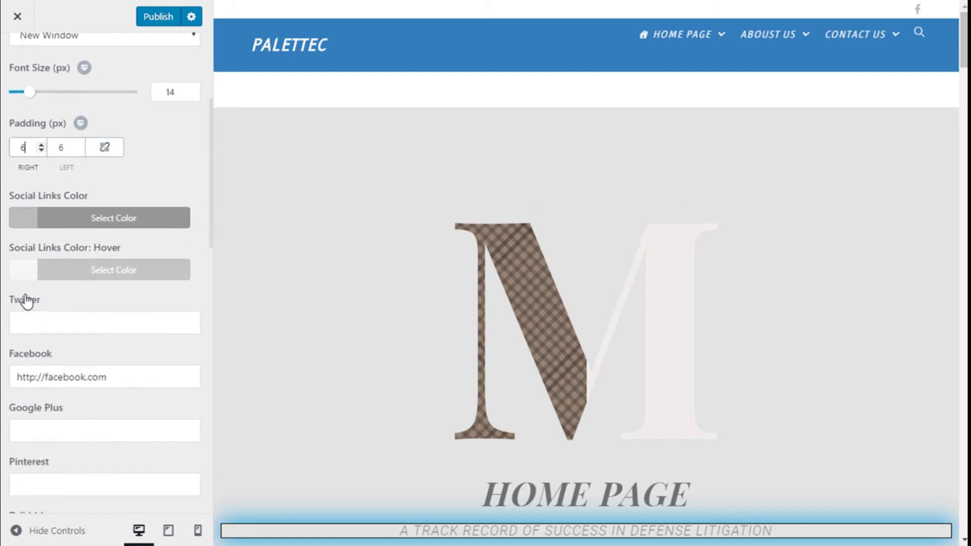
pyautogui.scroll(-2, 93, 283)
pyautogui.scroll(1, 93, 286)
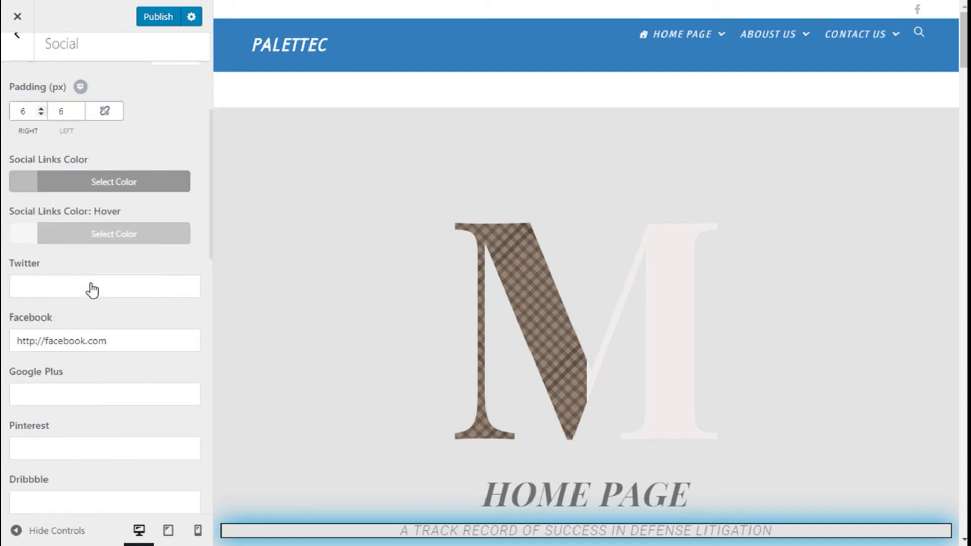
pyautogui.scroll(2, 80, 309)
pyautogui.scroll(-6, 75, 306)
pyautogui.scroll(-3, 71, 314)
pyautogui.scroll(7, 70, 323)
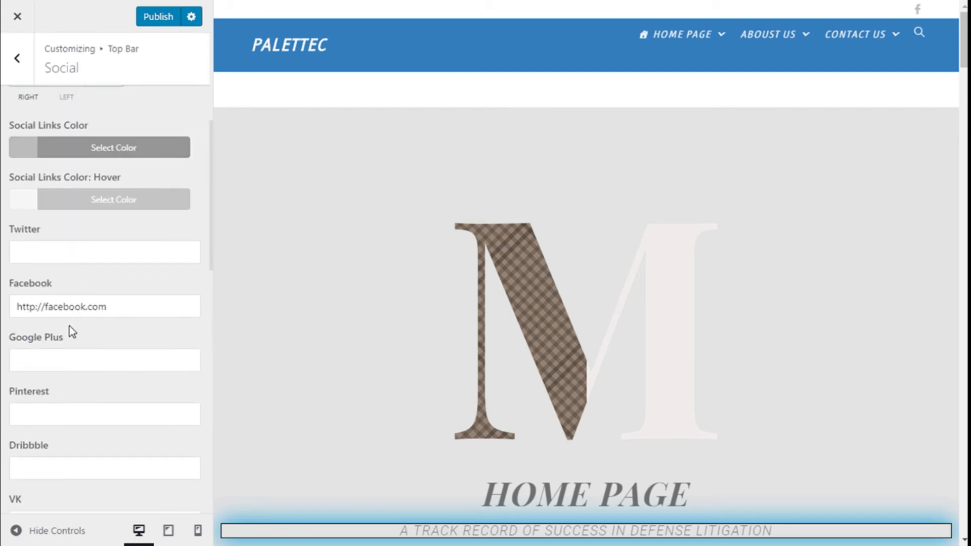
pyautogui.click(32, 256)
pyautogui.write('t')
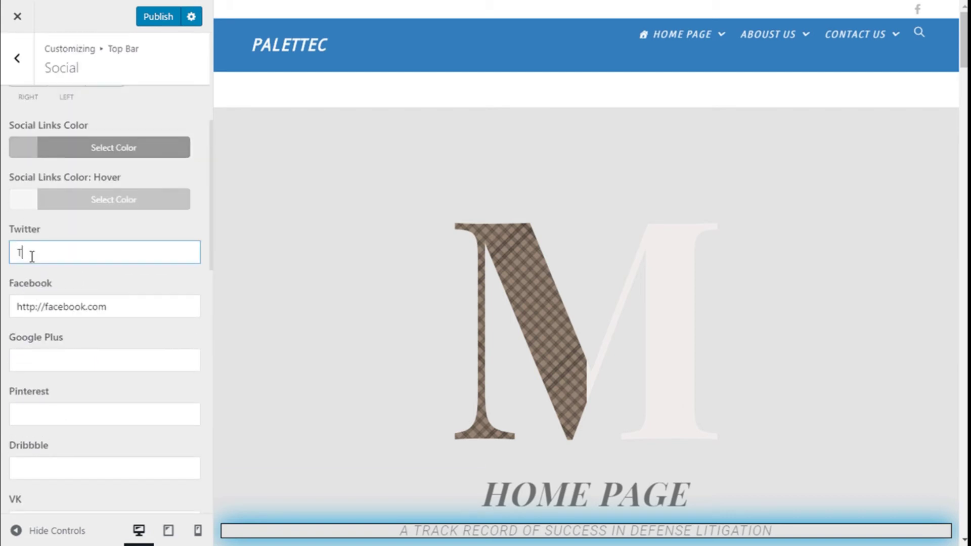
pyautogui.write('witter')
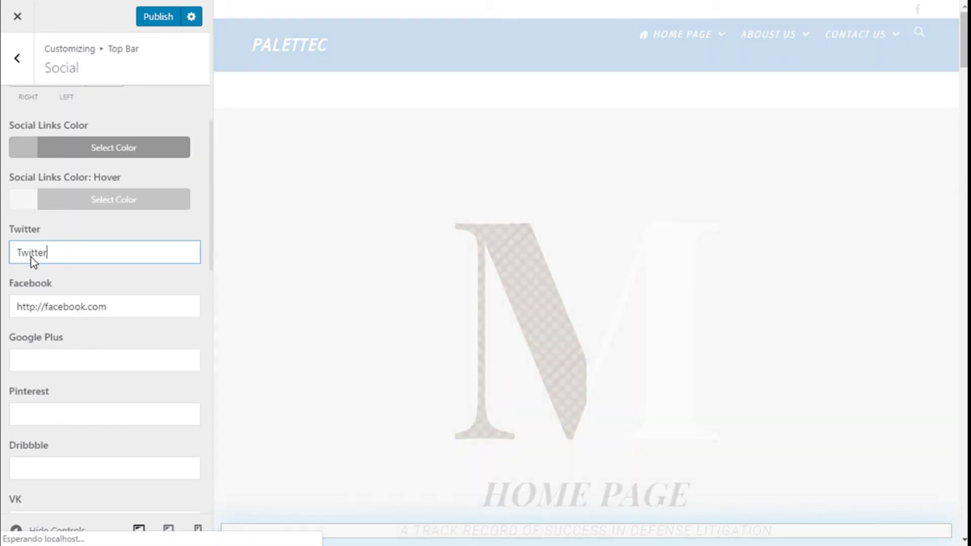
pyautogui.write('.com')
# Type 'instagram' into the Instagram field so its icon appears in the top bar
pyautogui.scroll(-2, 56, 353)
pyautogui.scroll(-3, 105, 403)
pyautogui.scroll(-3, 45, 308)
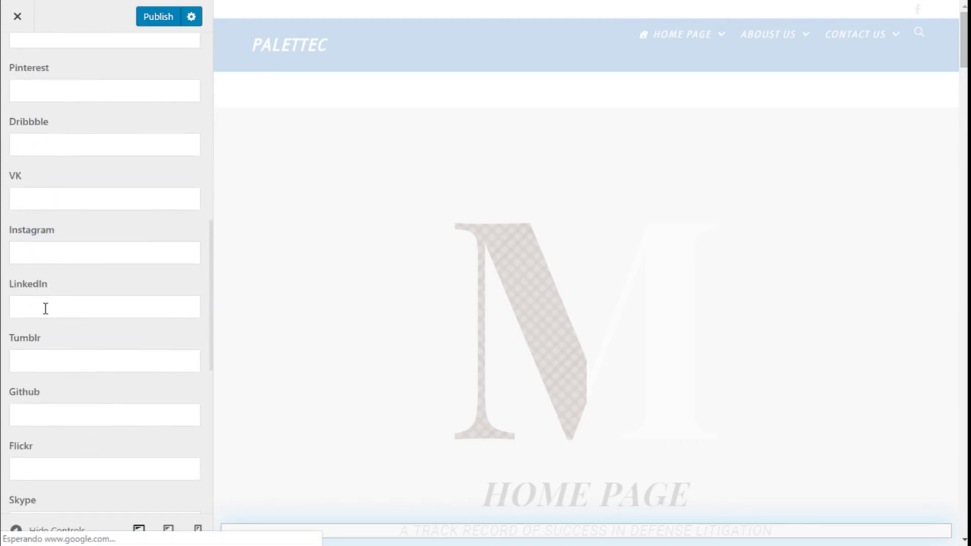
pyautogui.scroll(-1, 52, 244)
pyautogui.click(56, 220)
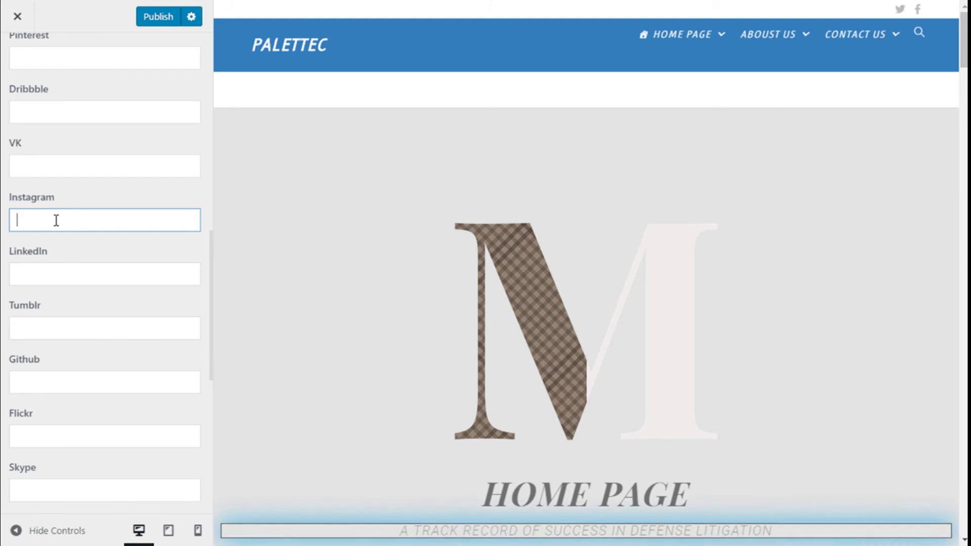
pyautogui.write('ins')
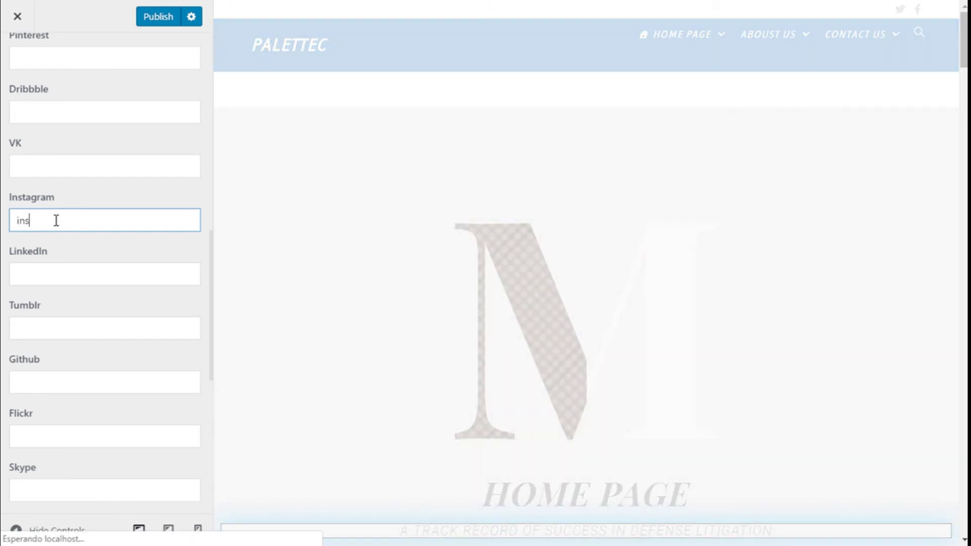
pyautogui.write('tagram')
pyautogui.scroll(-4, 95, 251)
pyautogui.scroll(-2, 111, 277)
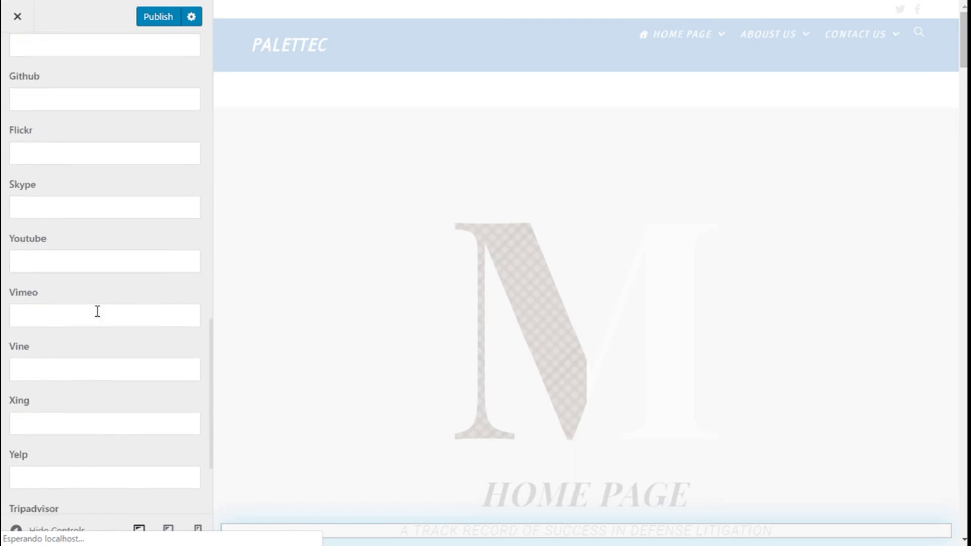
pyautogui.scroll(-2, 94, 318)
pyautogui.scroll(-5, 94, 324)
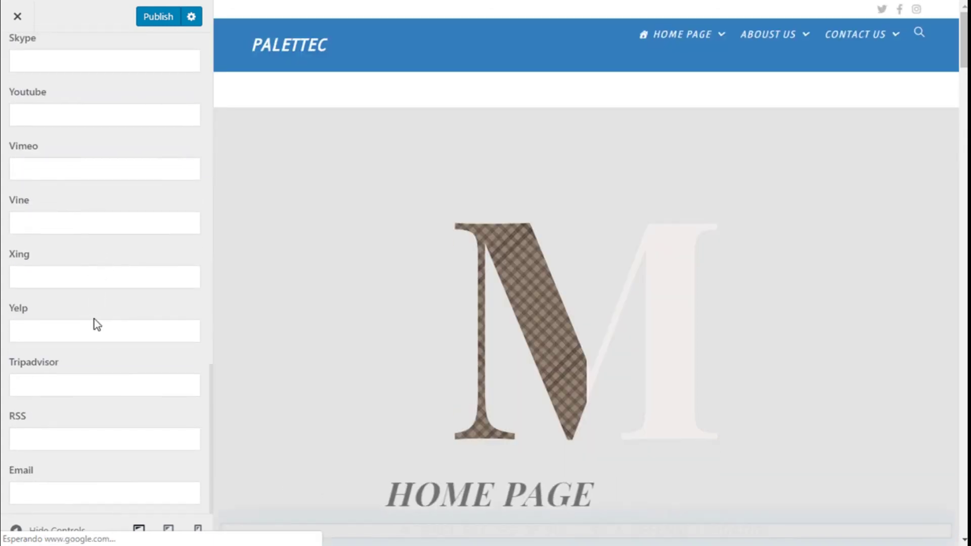
pyautogui.scroll(1, 95, 326)
pyautogui.scroll(8, 94, 326)
pyautogui.scroll(-8, 111, 369)
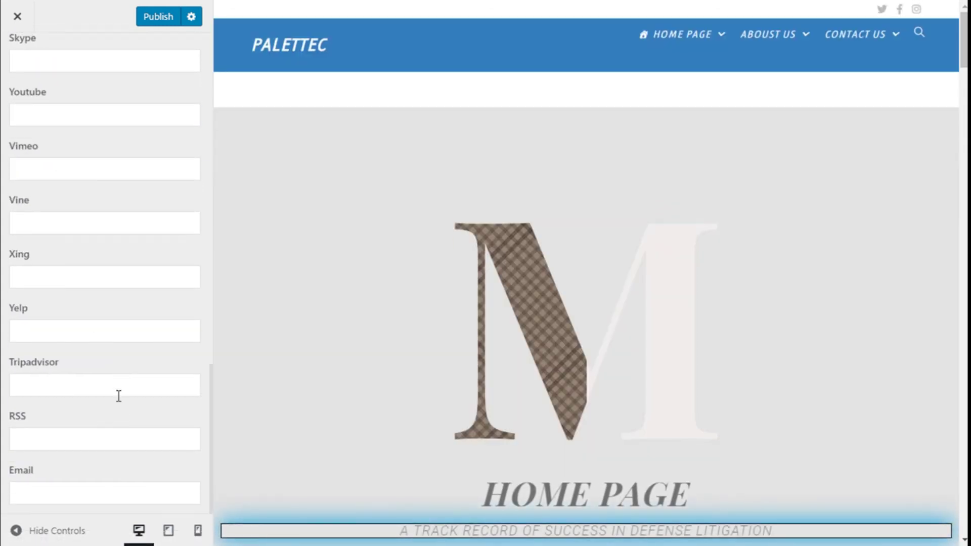
pyautogui.scroll(2, 71, 381)
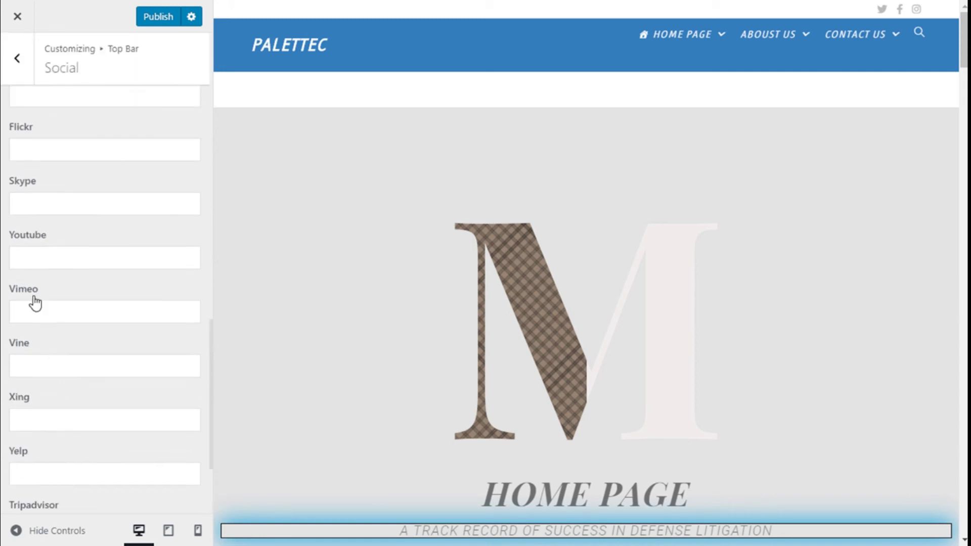
pyautogui.scroll(1, 35, 308)
pyautogui.scroll(1, 45, 324)
pyautogui.scroll(1, 54, 318)
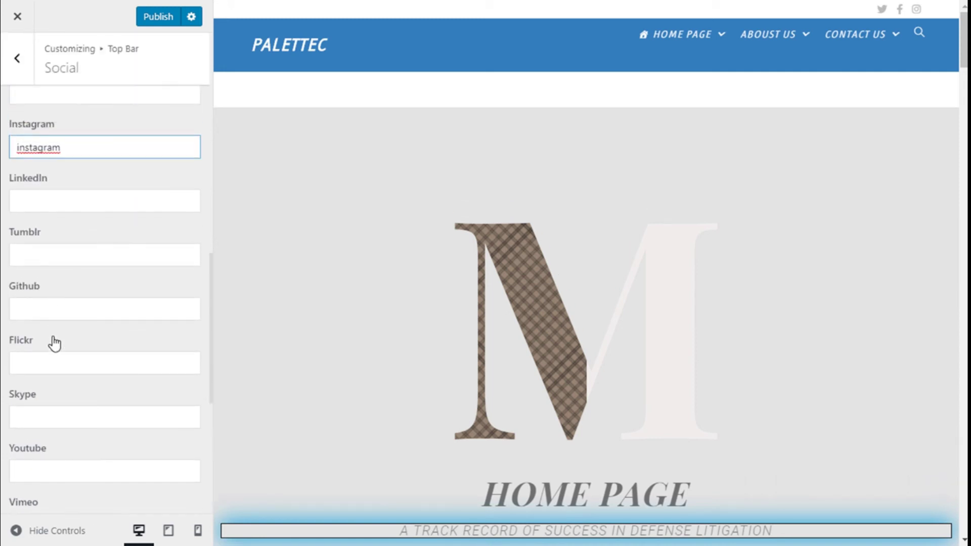
pyautogui.scroll(1, 44, 319)
pyautogui.scroll(1, 50, 349)
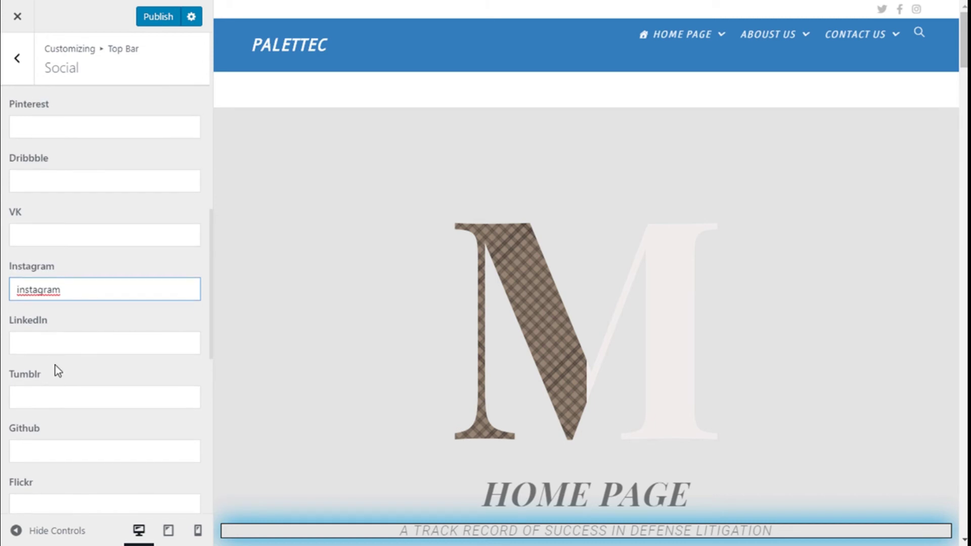
pyautogui.scroll(1, 56, 365)
pyautogui.scroll(1, 60, 369)
pyautogui.scroll(1, 64, 372)
pyautogui.scroll(1, 63, 359)
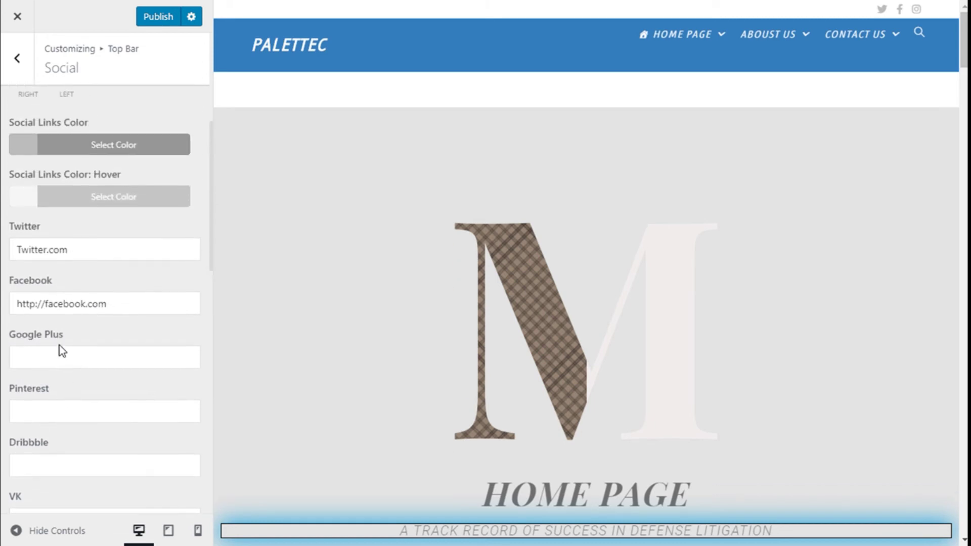
pyautogui.scroll(1, 61, 347)
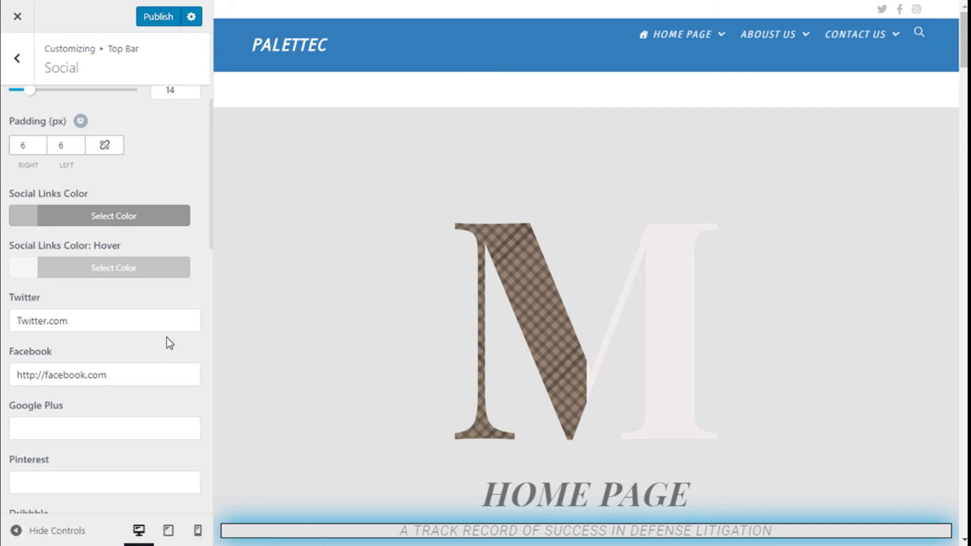
pyautogui.scroll(1, 166, 337)
pyautogui.scroll(2, 159, 325)
# Set Social Links Color to the blue swatch #1e73be
pyautogui.scroll(-2, 147, 324)
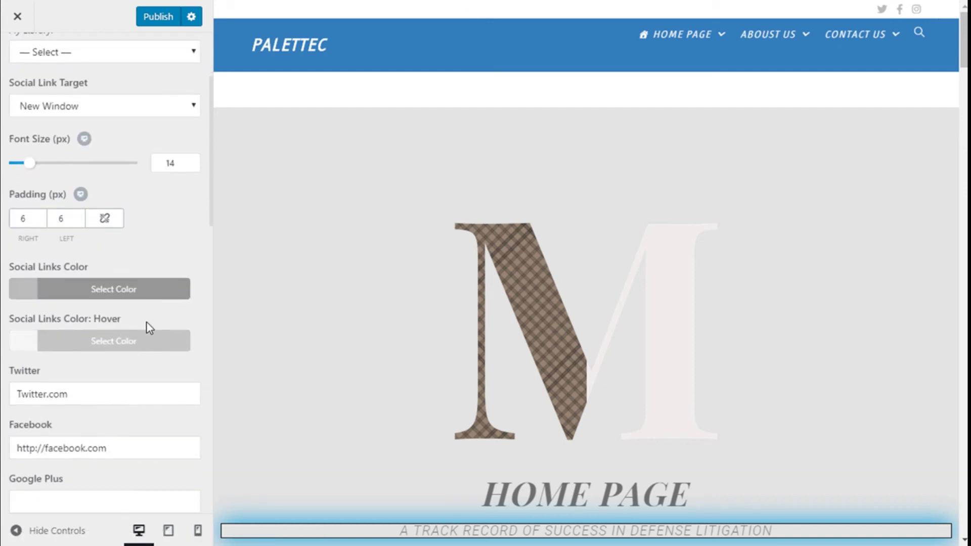
pyautogui.click(27, 289)
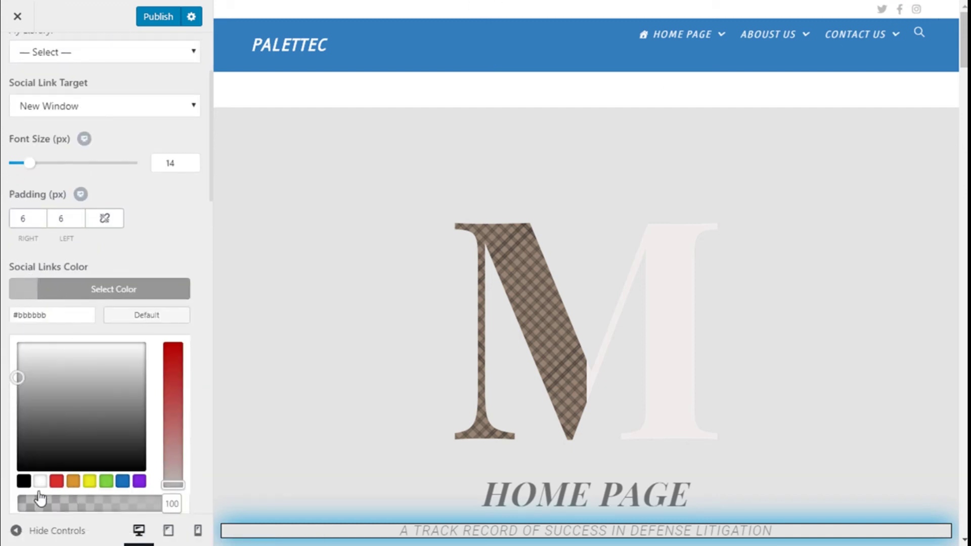
pyautogui.click(122, 481)
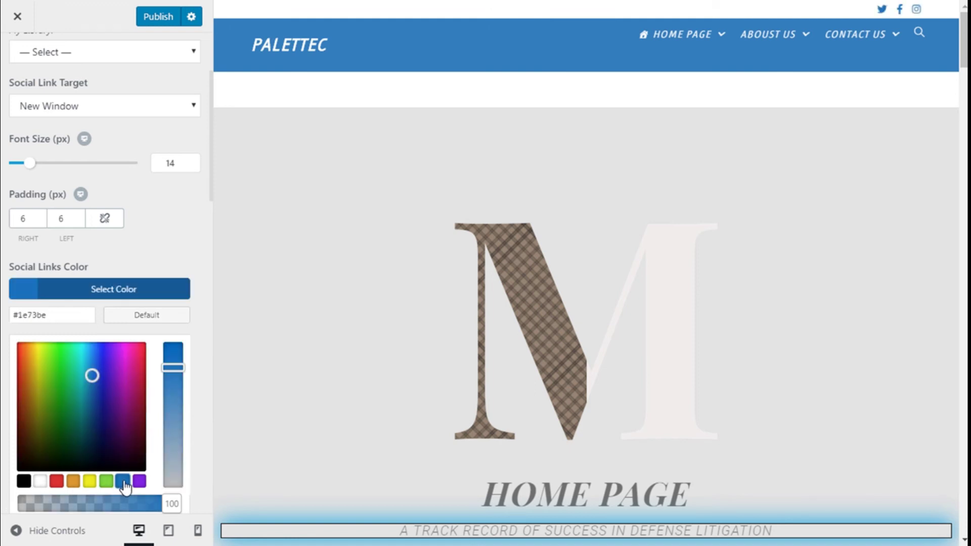
pyautogui.click(140, 243)
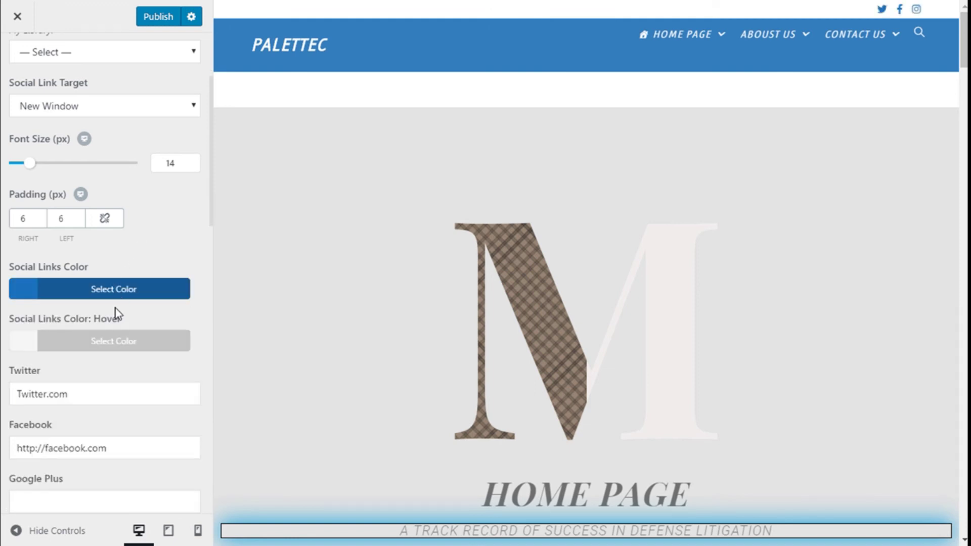
# Set Social Links Color: Hover to the orange swatch #dd9933
pyautogui.click(86, 354)
pyautogui.scroll(-2, 100, 375)
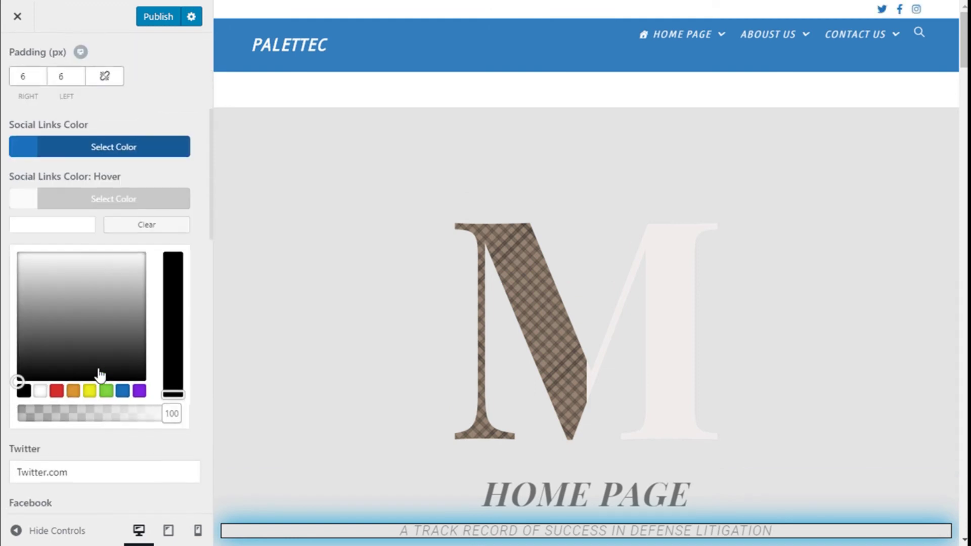
pyautogui.click(77, 394)
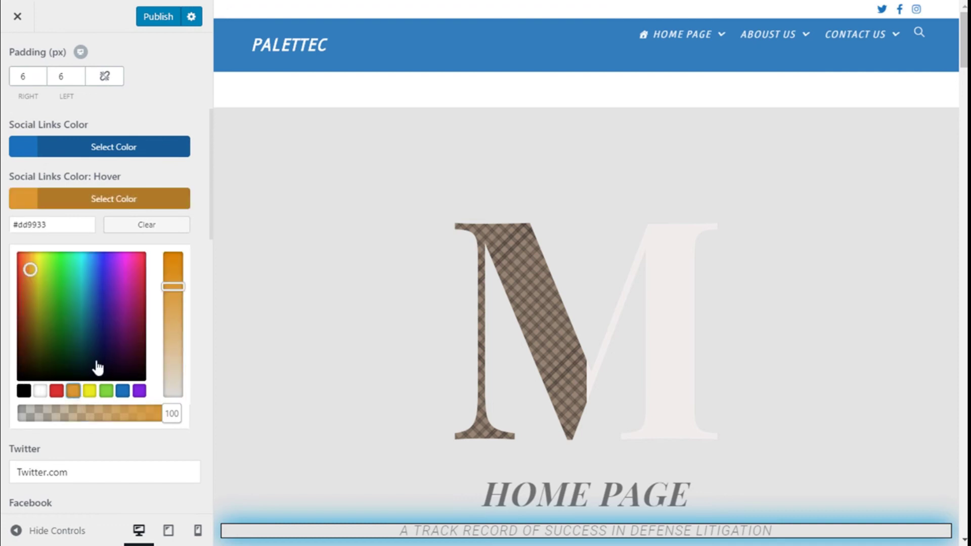
pyautogui.click(86, 204)
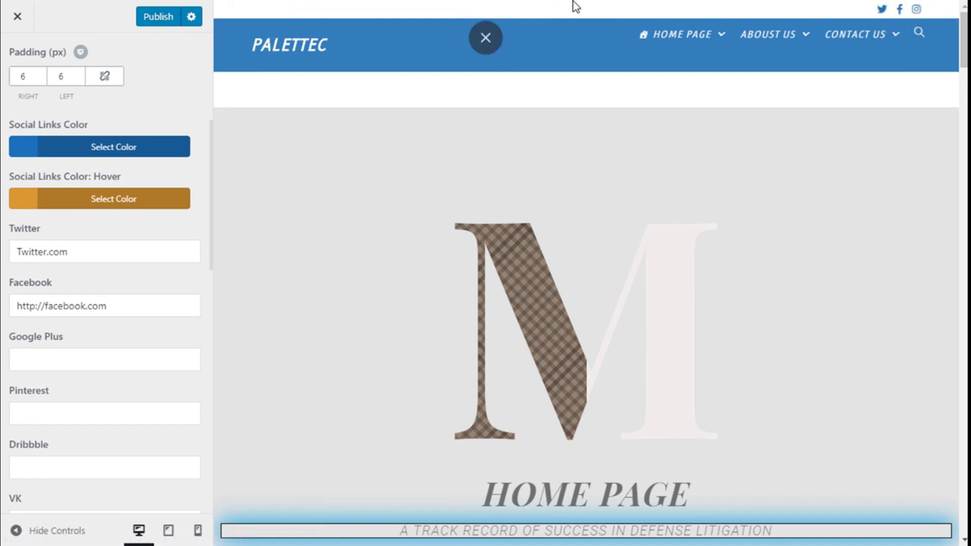
# Change the social icons' right and left padding from 6 to 8 px
pyautogui.scroll(3, 108, 165)
pyautogui.scroll(3, 107, 165)
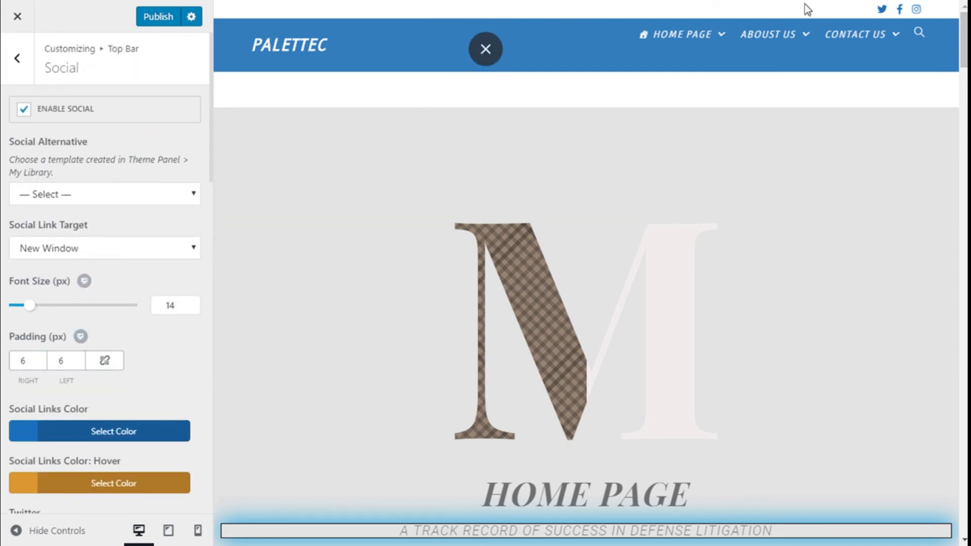
pyautogui.scroll(-2, 58, 253)
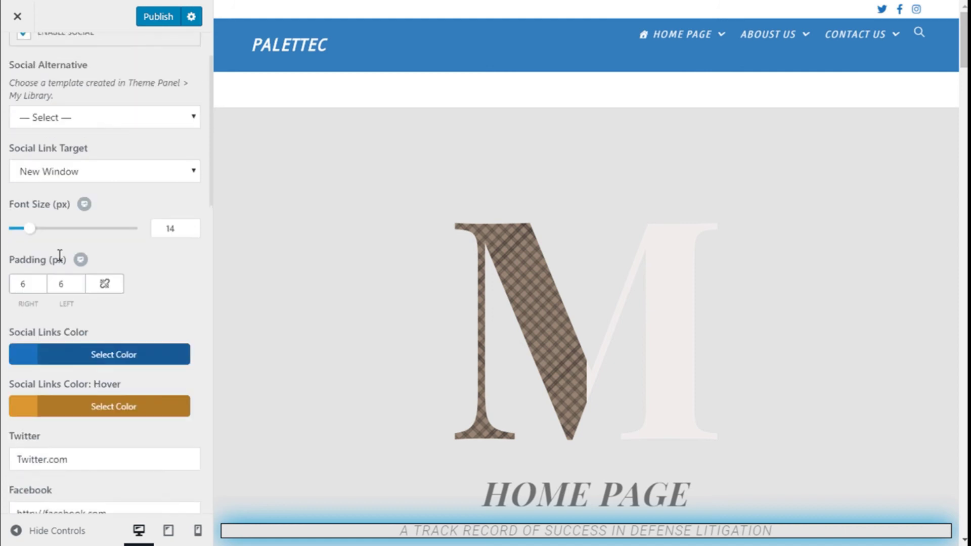
pyautogui.scroll(-4, 59, 258)
pyautogui.scroll(3, 18, 213)
pyautogui.click(18, 214)
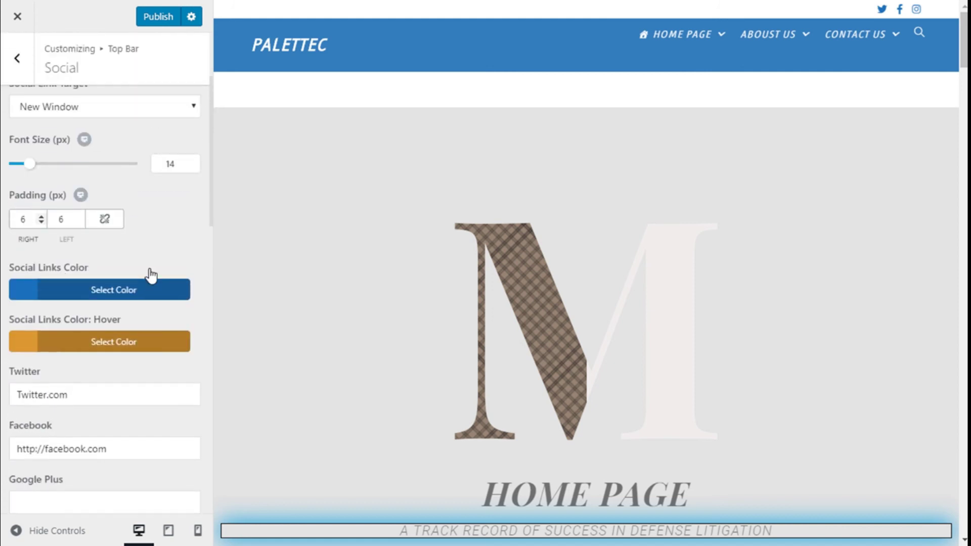
pyautogui.click(62, 218)
pyautogui.press('BackSpace')
pyautogui.click(33, 218)
pyautogui.write('0')
pyautogui.press('BackSpace')
pyautogui.write('10')
pyautogui.click(61, 219)
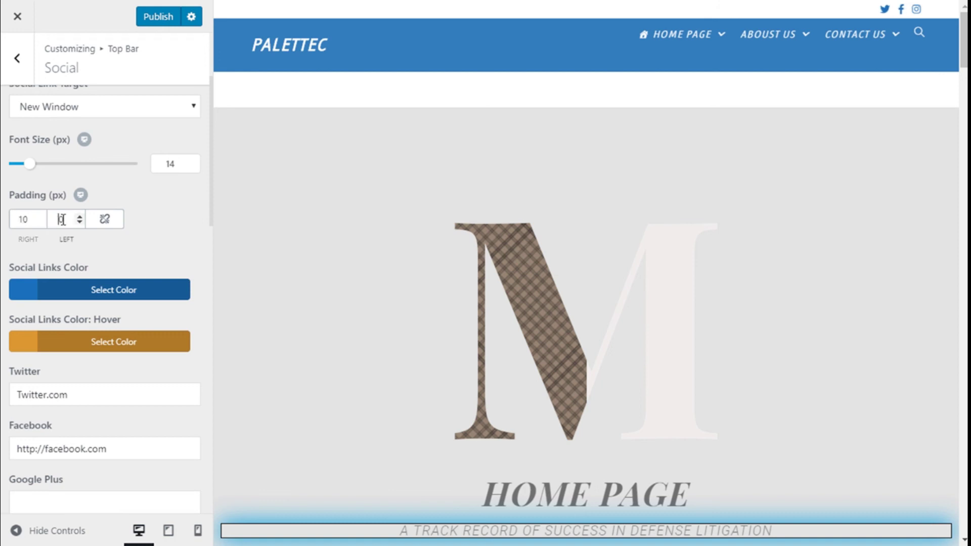
pyautogui.press('BackSpace')
pyautogui.write('10')
pyautogui.press('BackSpace')
pyautogui.press('BackSpace')
pyautogui.write('8')
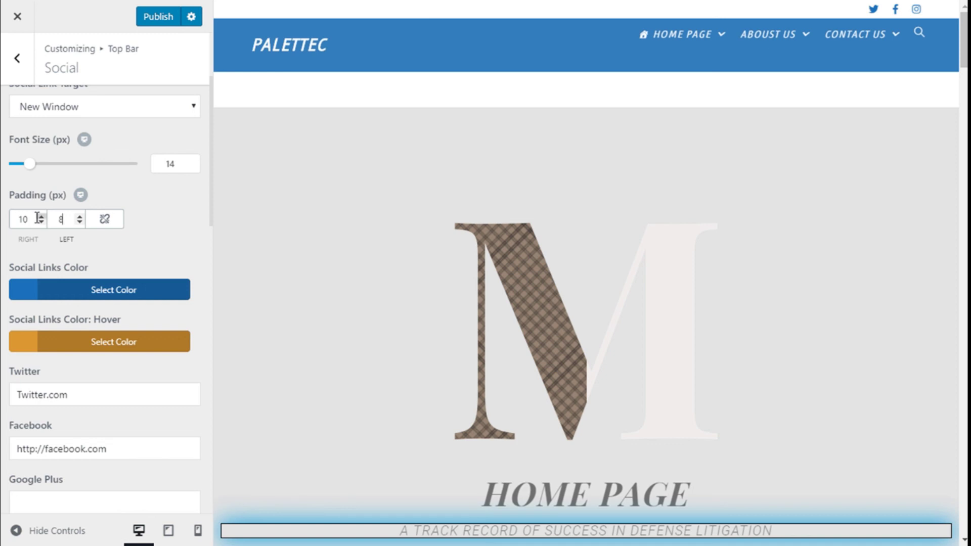
pyautogui.doubleClick(24, 220)
pyautogui.write('8')
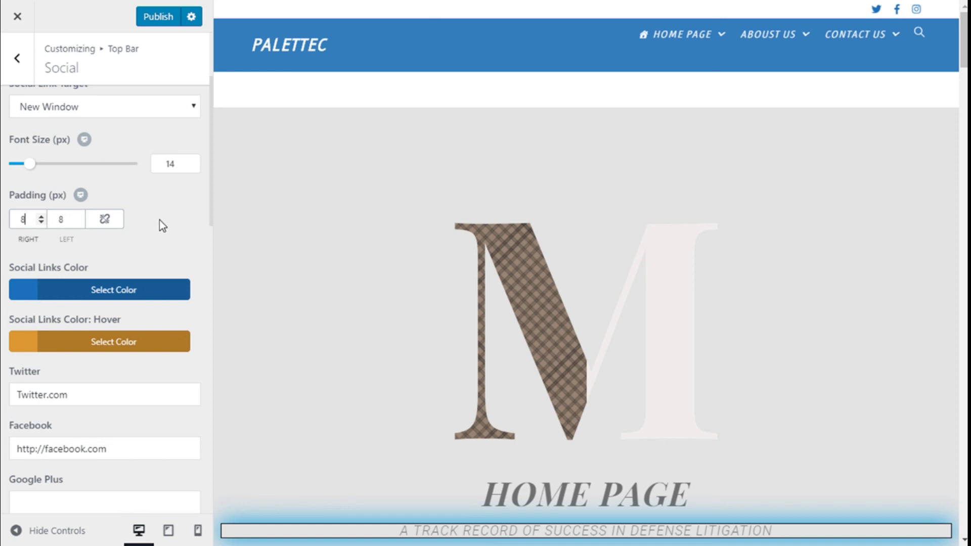
pyautogui.click(160, 222)
pyautogui.scroll(-1, 134, 277)
pyautogui.scroll(-5, 143, 310)
pyautogui.scroll(-4, 138, 332)
pyautogui.scroll(-6, 137, 336)
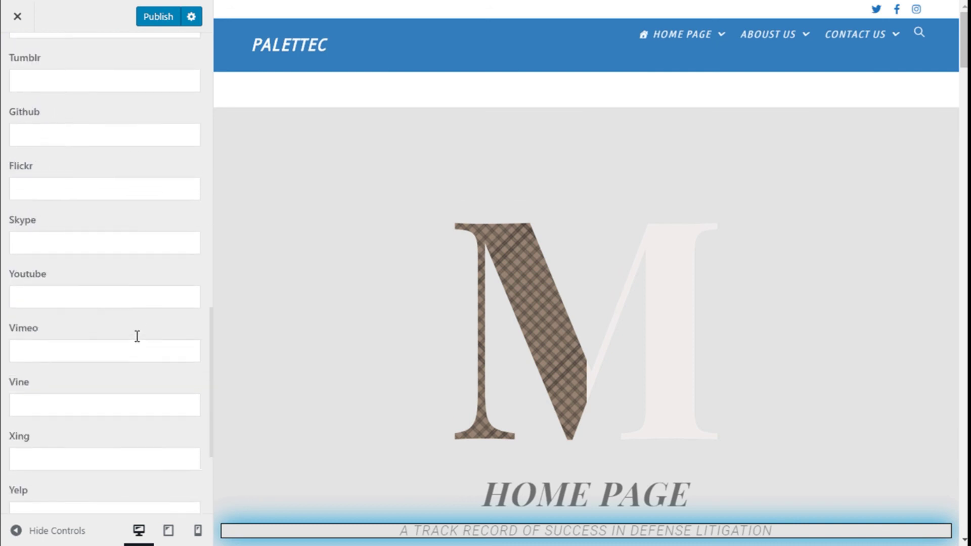
pyautogui.scroll(-3, 137, 336)
pyautogui.scroll(5, 135, 342)
pyautogui.scroll(10, 132, 344)
pyautogui.scroll(3, 132, 344)
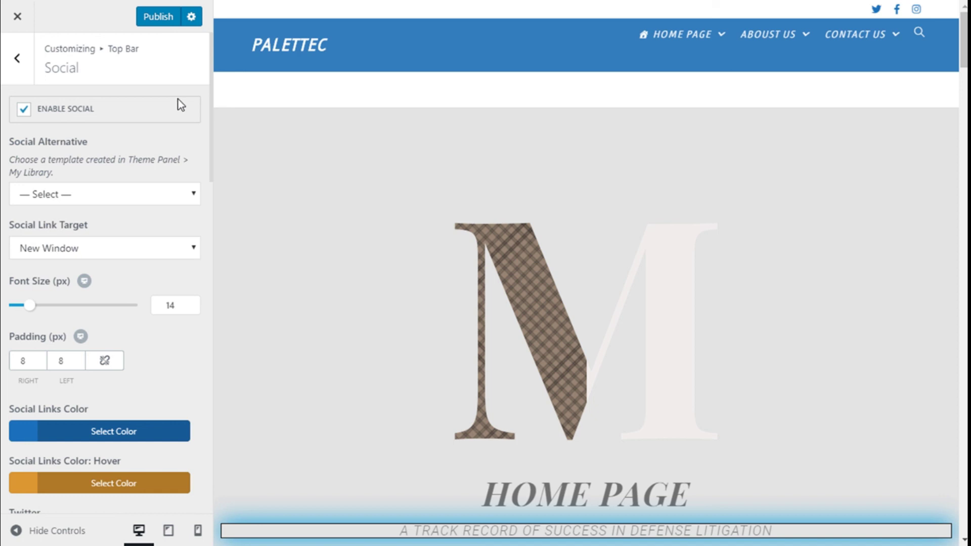
# Publish the Customizer changes and wait for the button to read Published
pyautogui.click(158, 24)
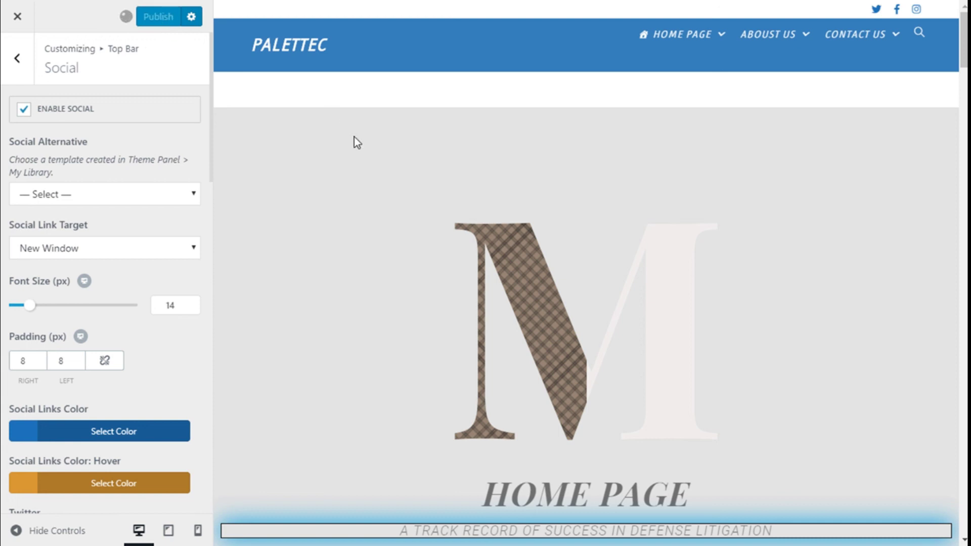